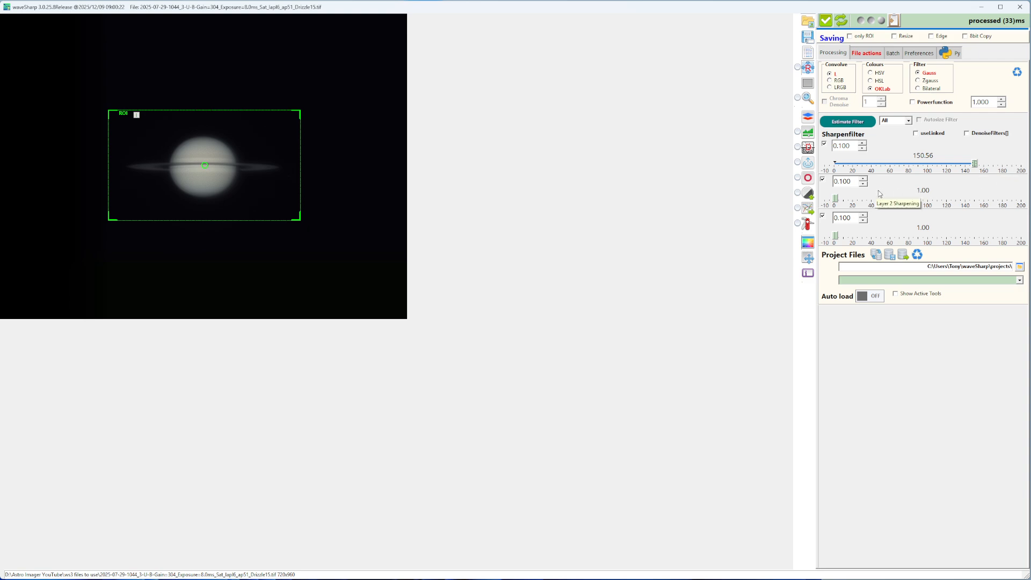
Set the layer 2 sharpening strength to 74.36 and the layer 3 strength to 36.72.
drag(836, 201, 905, 200)
drag(837, 239, 870, 236)
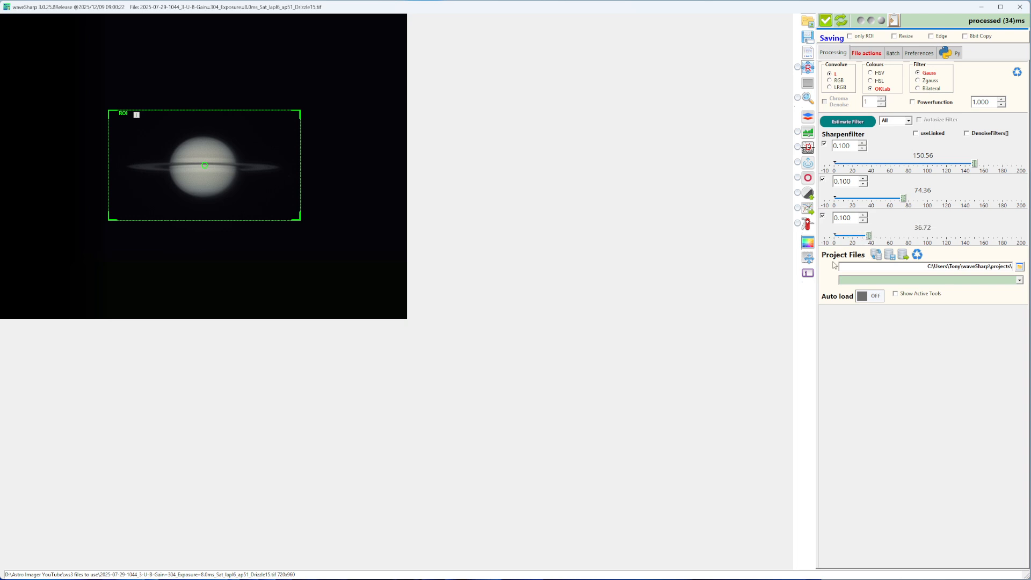
Show the zoom preview below the Saturn image and estimate the filter size for sharpening.
click(807, 100)
drag(11, 316, 181, 346)
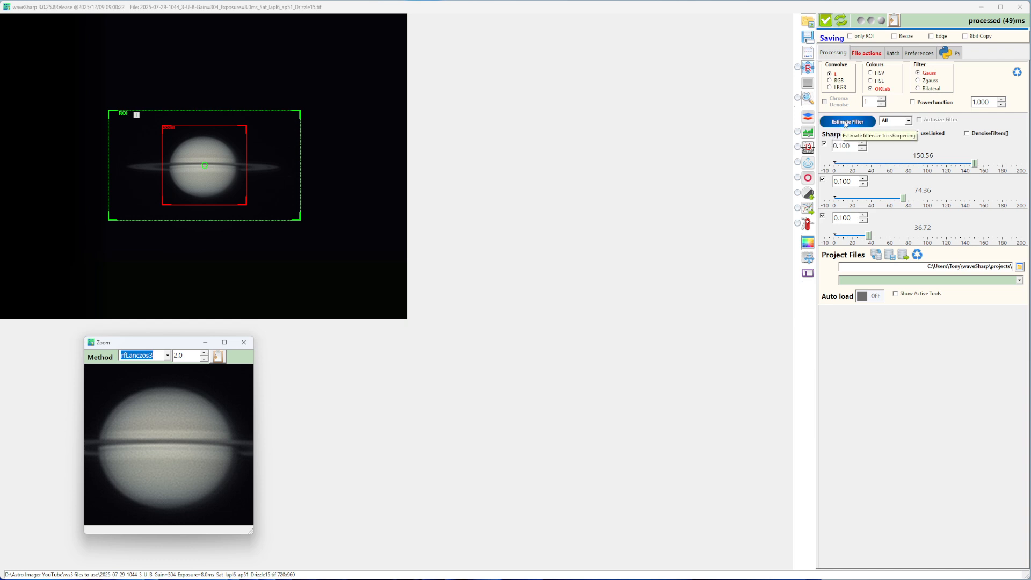
click(846, 123)
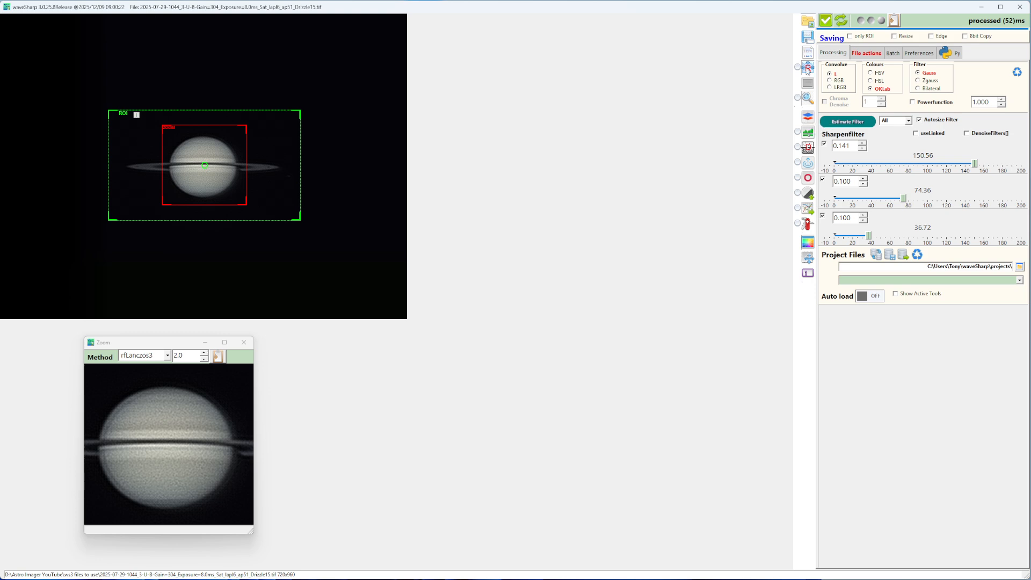
Process the full frame instead of the ROI, and turn the sharpening layers view on and off again.
click(808, 68)
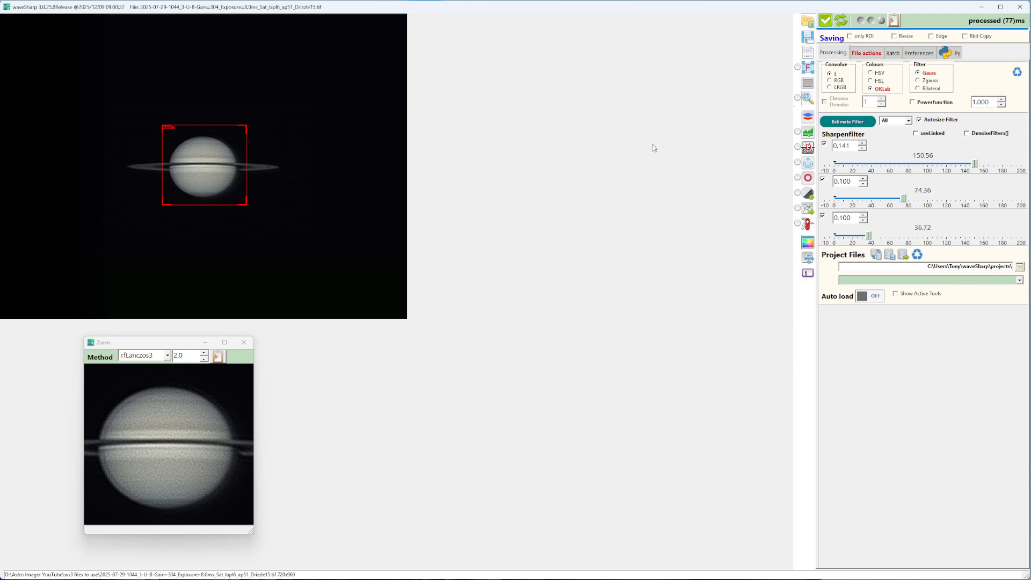
click(808, 120)
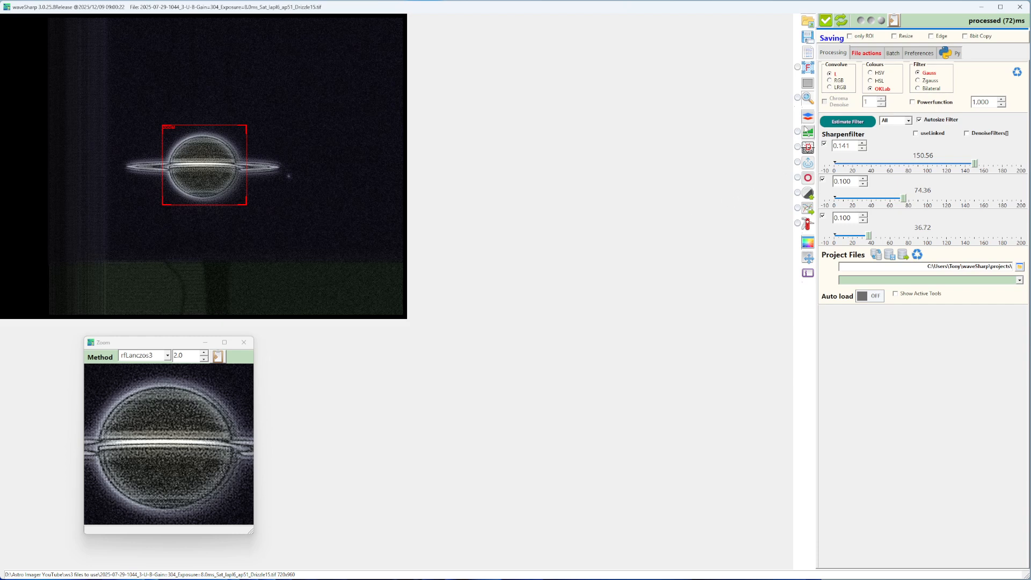
click(808, 118)
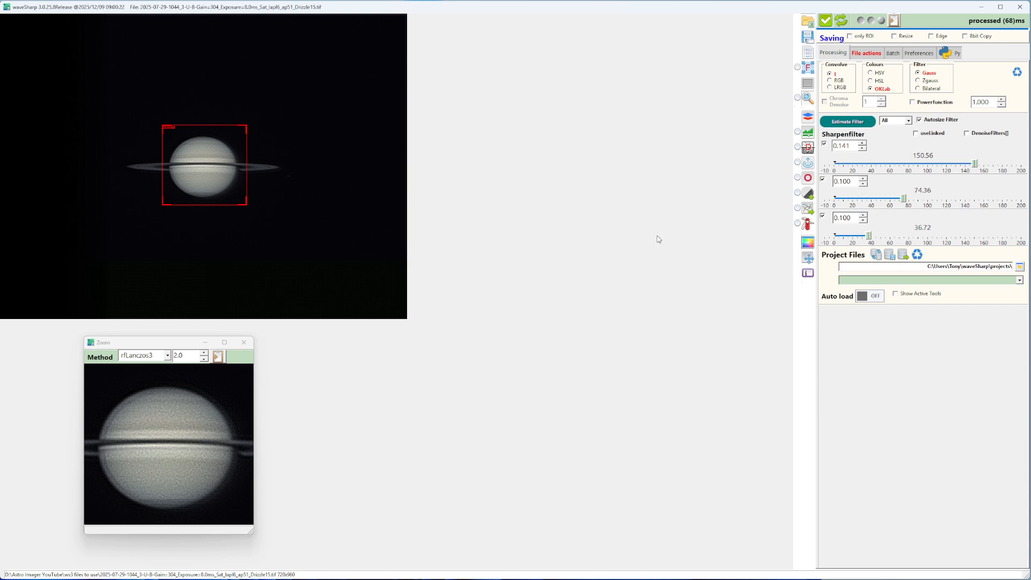
Open the Background Tool beside the image, activate it, and show its extra settings and the mask overlay.
click(809, 164)
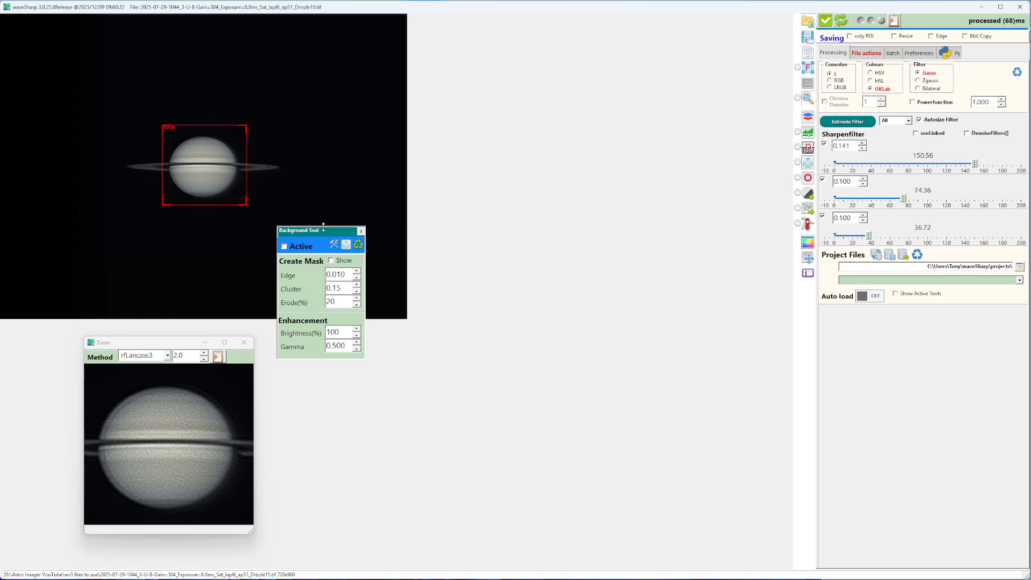
drag(330, 229, 487, 82)
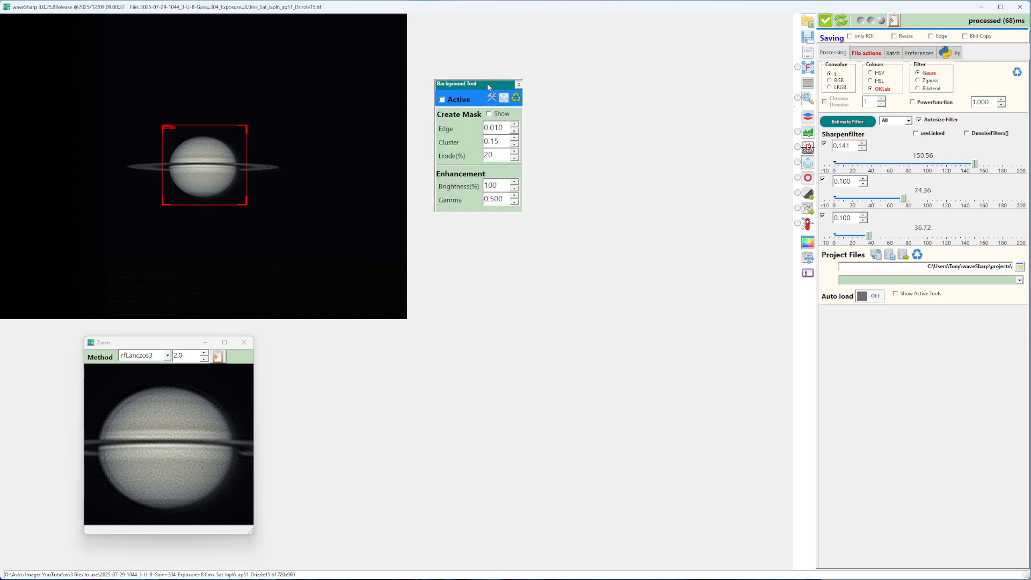
click(445, 100)
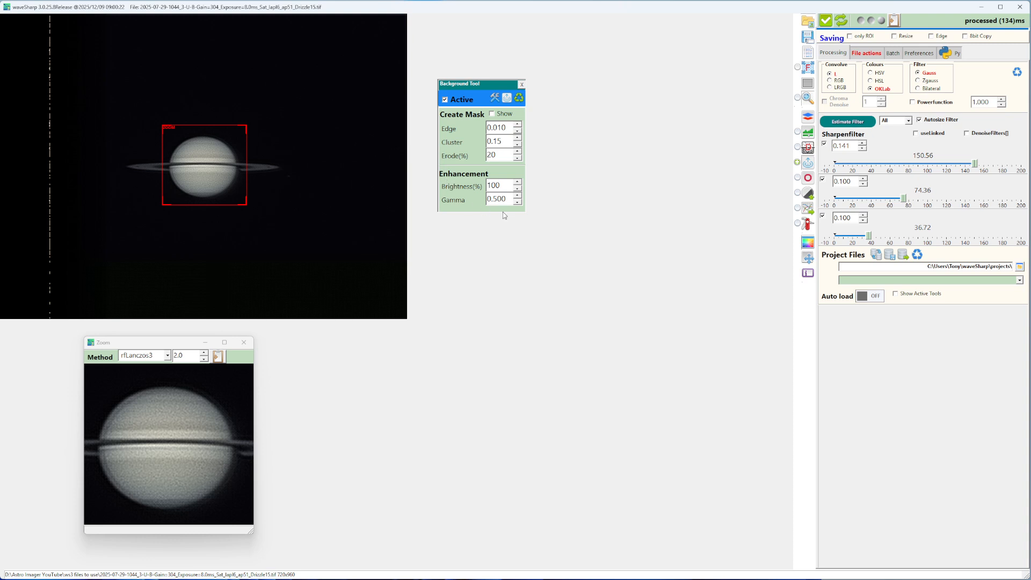
click(494, 99)
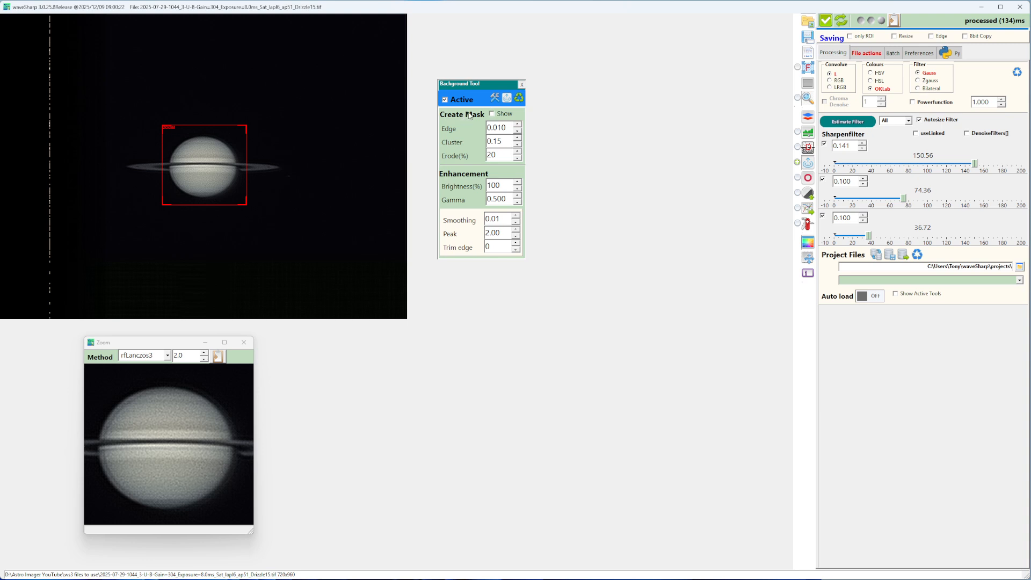
click(492, 114)
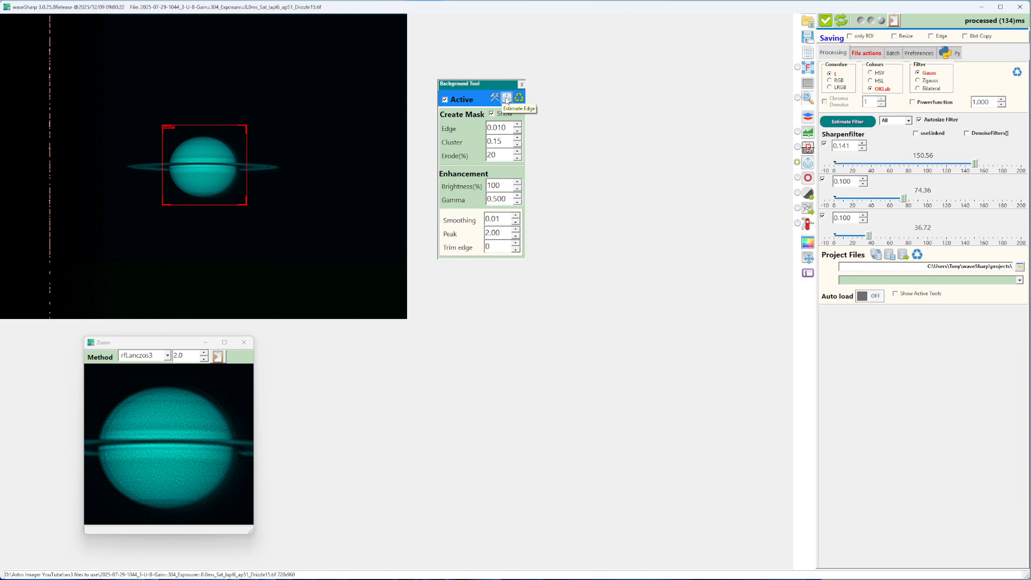
Estimate the background mask edge and raise the Cluster value to 0.55.
click(507, 99)
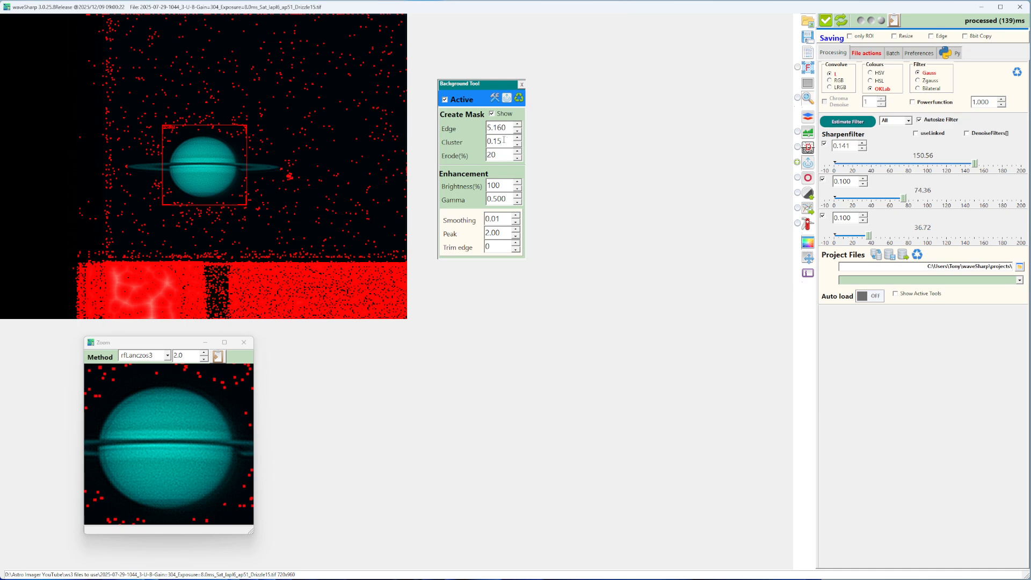
scroll(504, 139, up, 1)
scroll(503, 141, up, 1)
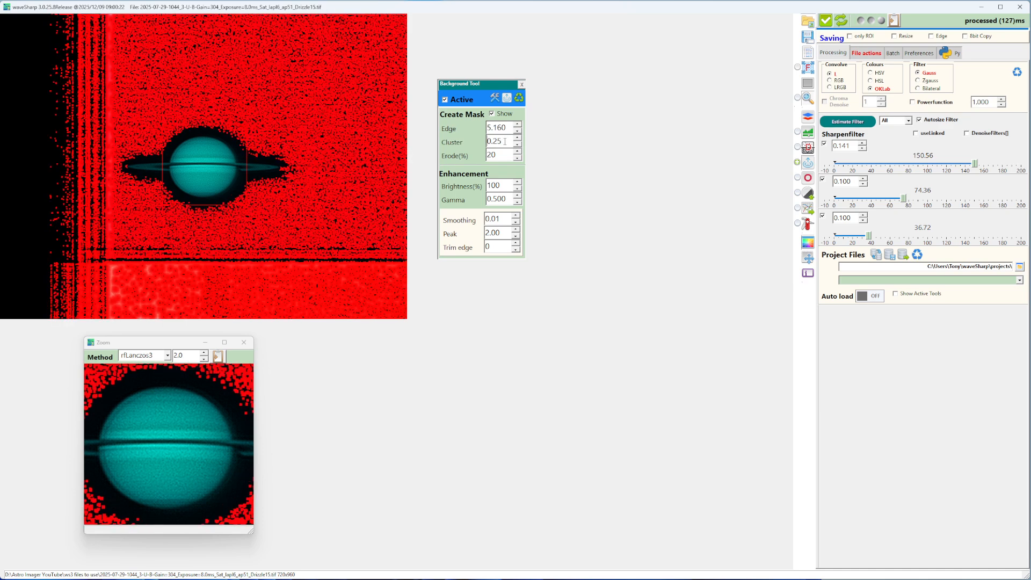
scroll(505, 141, up, 1)
scroll(505, 142, up, 3)
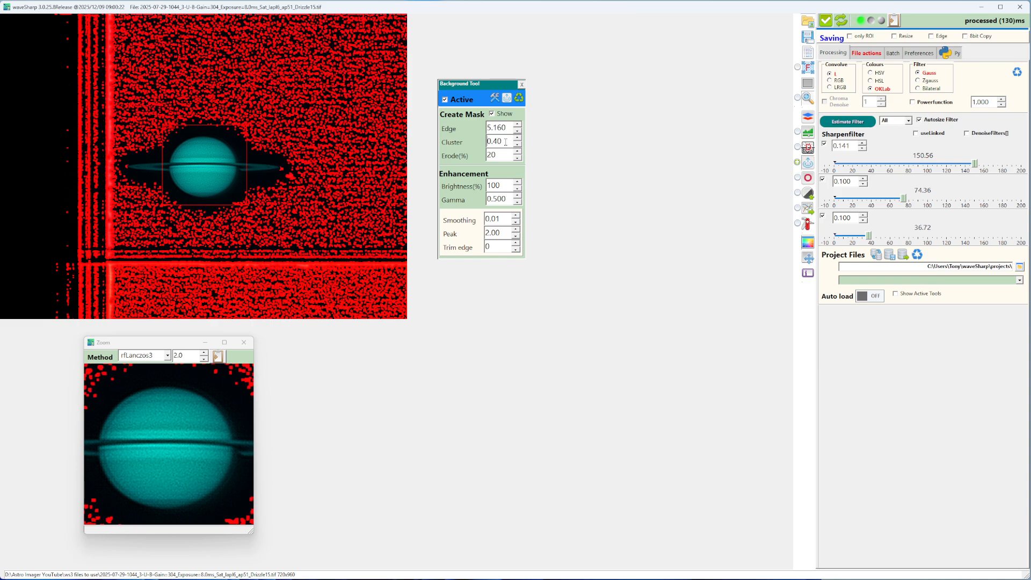
scroll(505, 142, up, 1)
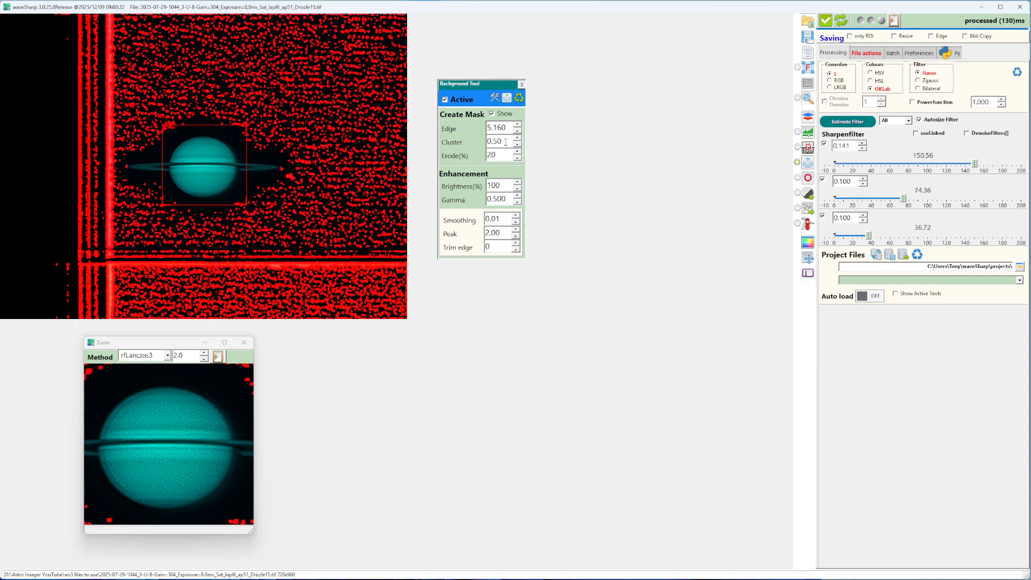
scroll(506, 142, up, 1)
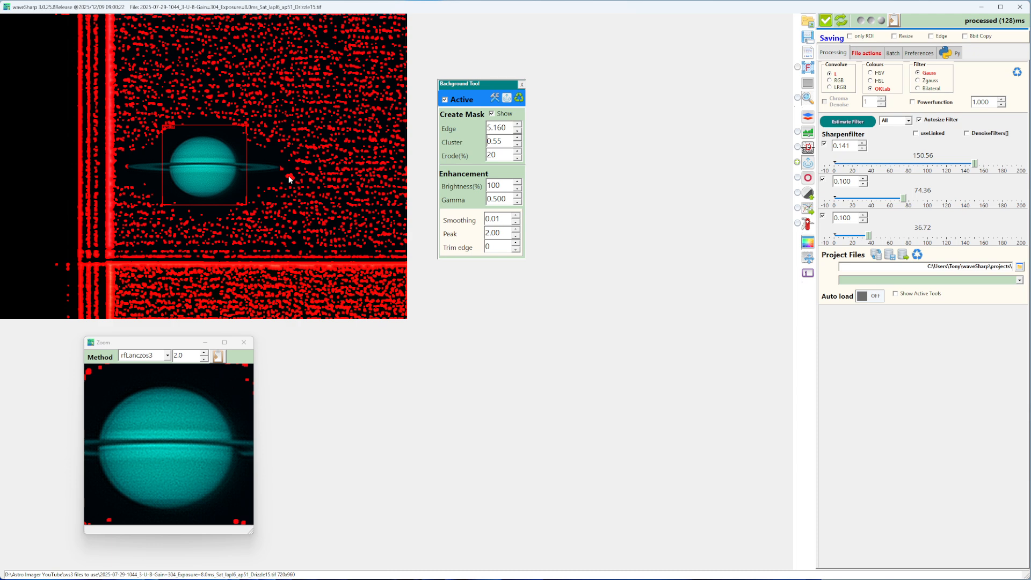
Set the background mask's Erode to 21% and its Edge to 3.760.
click(499, 156)
scroll(499, 154, up, 1)
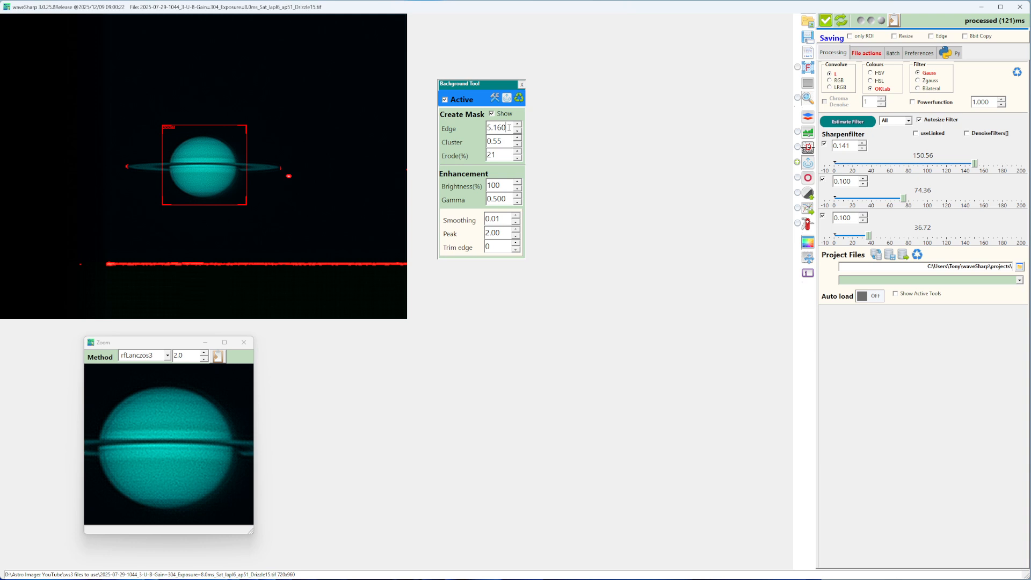
scroll(510, 128, down, 1)
scroll(509, 128, down, 1)
scroll(509, 128, down, 2)
scroll(509, 127, down, 6)
scroll(509, 127, down, 2)
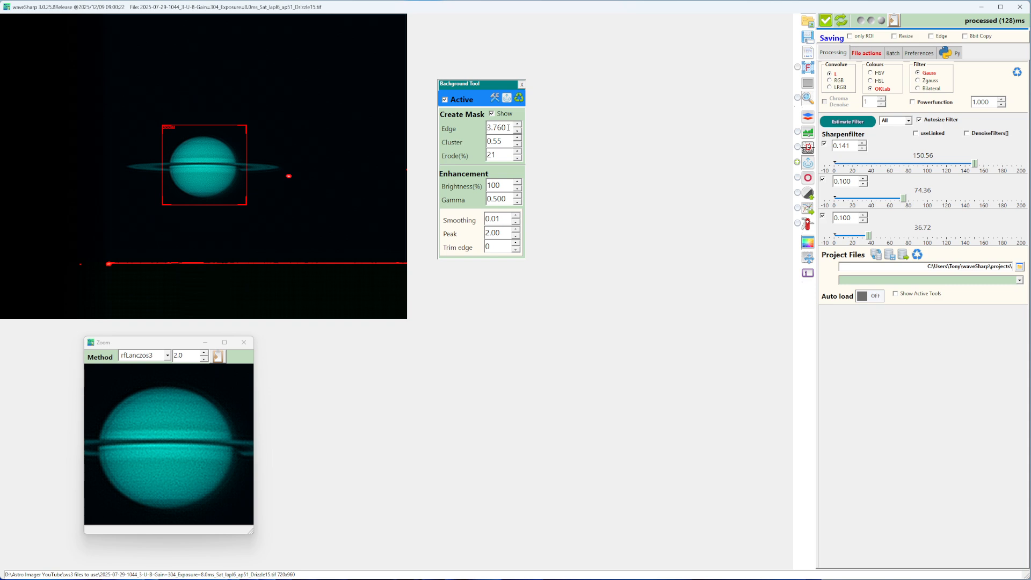
Hide the mask overlay and move the zoom region onto the small moon beyond the end of Saturn's rings.
click(492, 114)
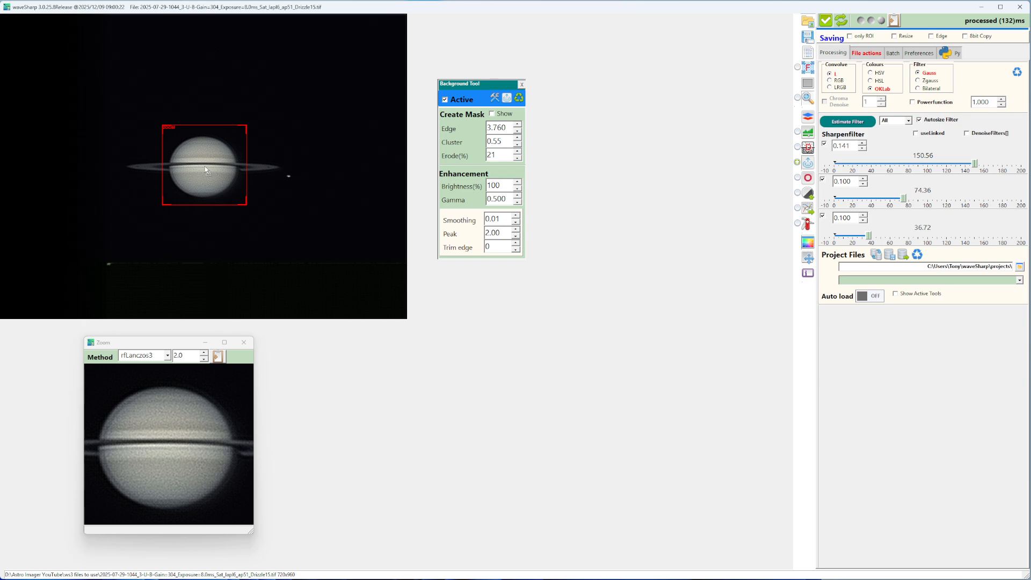
drag(205, 166, 288, 177)
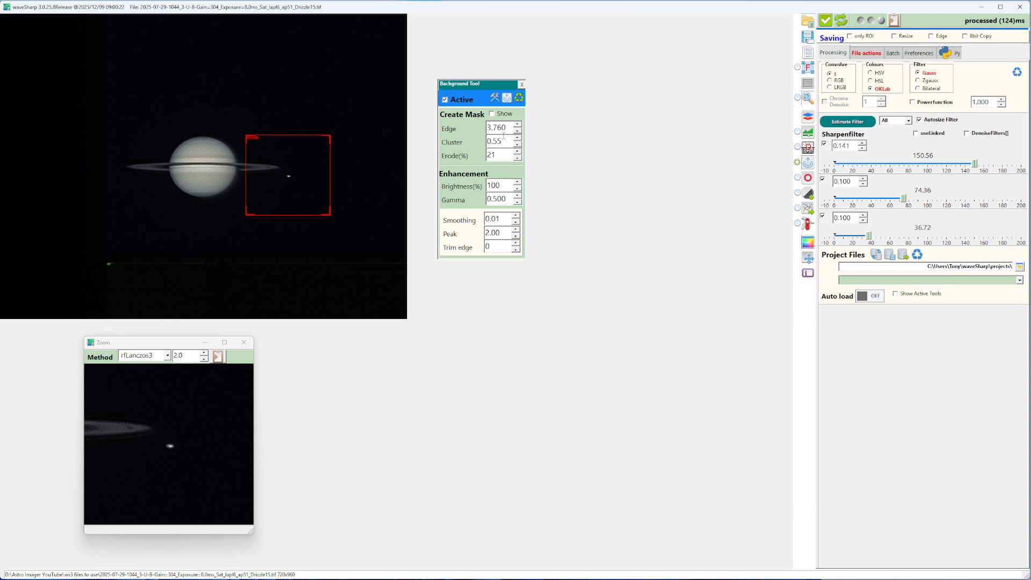
Show the background mask overlay and raise the Cluster value to 0.95.
click(493, 114)
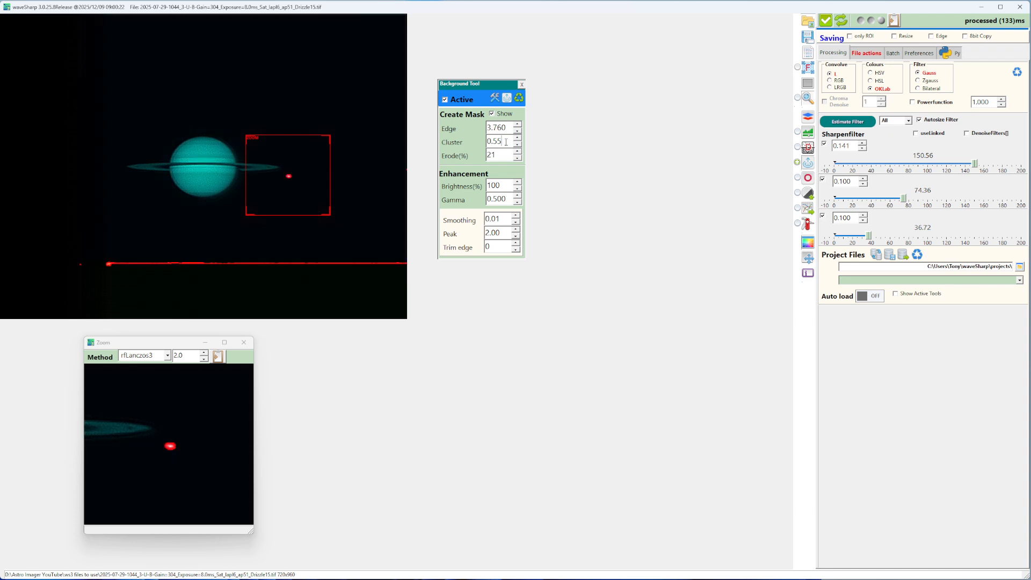
scroll(506, 142, up, 3)
scroll(505, 143, up, 3)
scroll(505, 143, up, 2)
Raise the background mask's Erode to 53% and hide the mask overlay.
scroll(500, 156, up, 3)
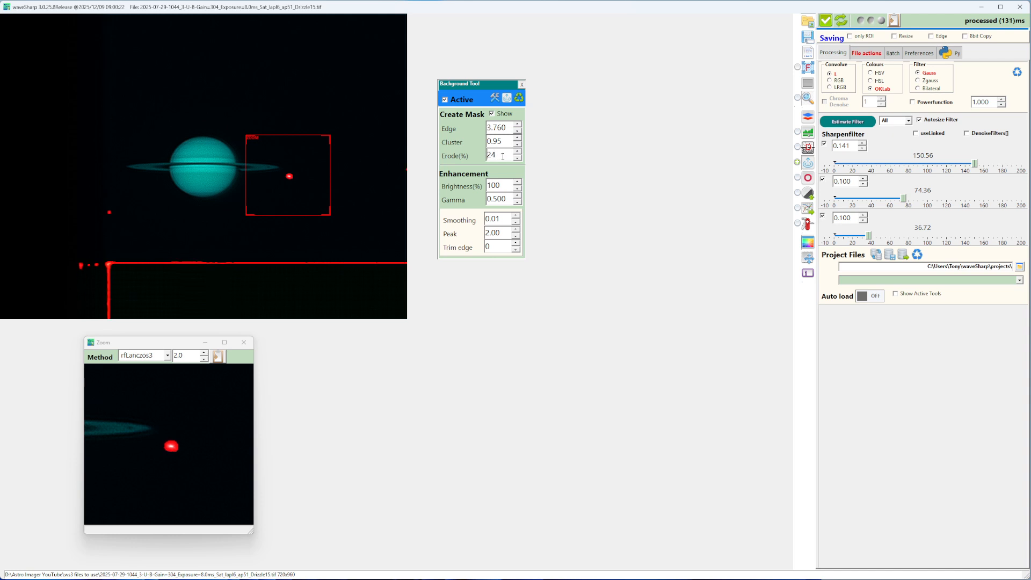
scroll(503, 156, up, 7)
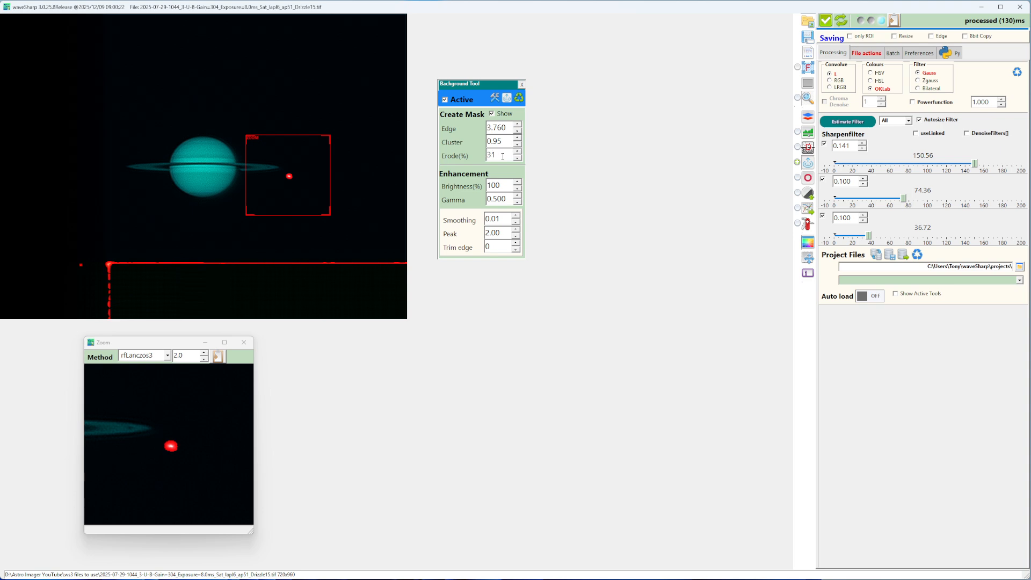
scroll(503, 157, up, 11)
scroll(503, 157, up, 8)
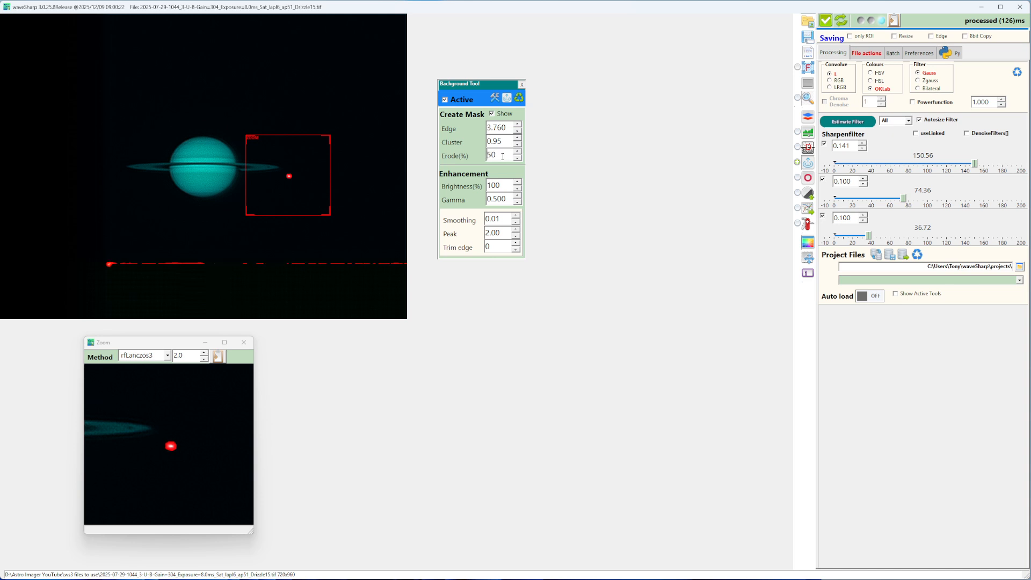
scroll(503, 156, up, 2)
scroll(503, 156, up, 1)
click(493, 114)
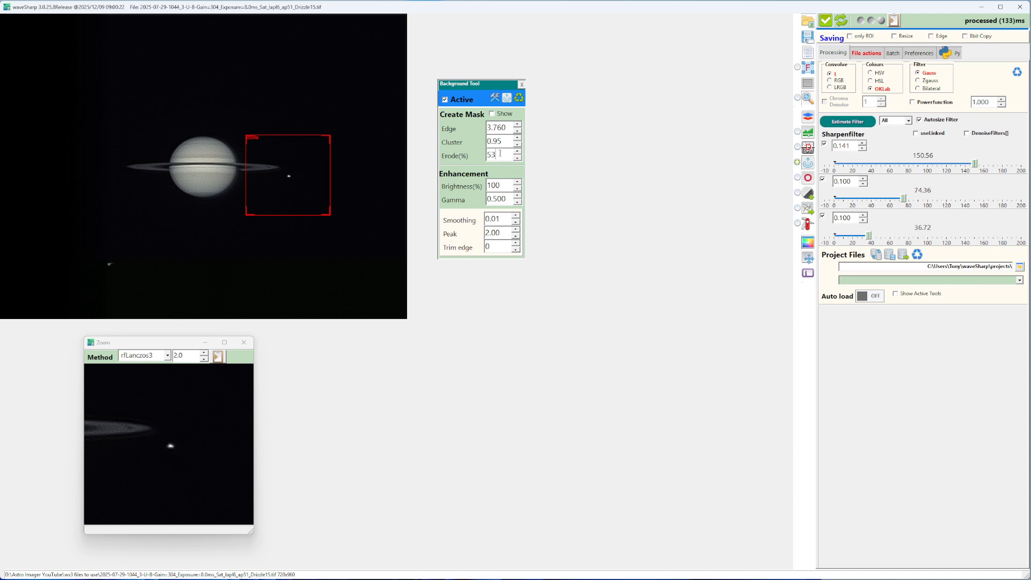
Tune the Background Tool to Erode 77%, Cluster 1.05, Smoothing 0.81 and Peak 2.70.
scroll(500, 153, up, 3)
scroll(498, 155, up, 6)
scroll(499, 155, up, 9)
scroll(499, 155, up, 1)
scroll(499, 154, up, 1)
scroll(500, 155, up, 1)
scroll(504, 219, up, 4)
scroll(505, 219, up, 1)
scroll(505, 218, up, 3)
scroll(504, 232, up, 3)
scroll(504, 233, up, 1)
scroll(504, 232, up, 1)
scroll(504, 233, up, 1)
scroll(503, 232, up, 1)
scroll(503, 156, up, 3)
scroll(504, 143, up, 2)
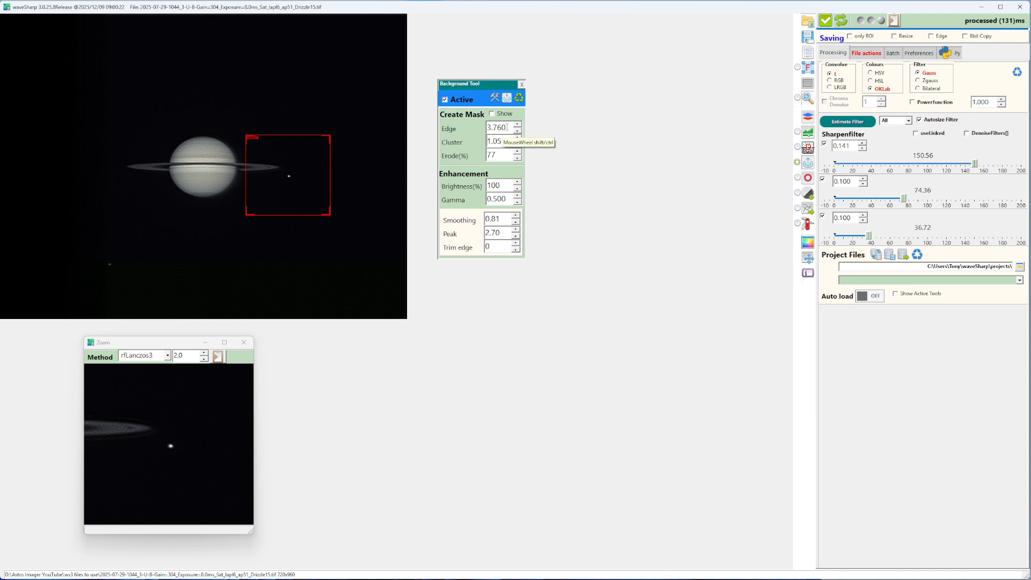
Set the background mask's Edge to 4.360 and lower the enhancement Brightness to 80%.
scroll(508, 127, up, 5)
scroll(507, 127, up, 1)
scroll(502, 186, down, 1)
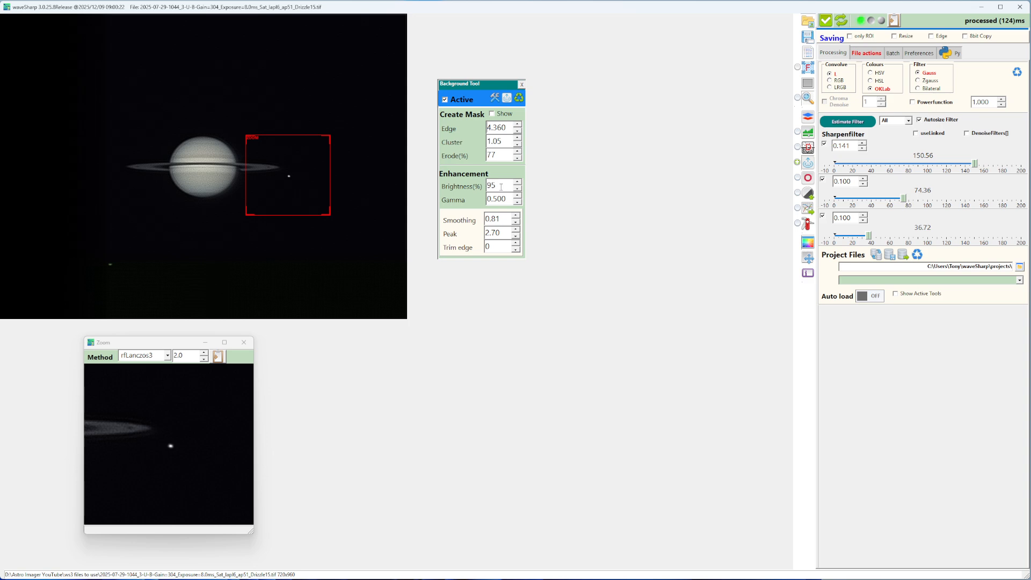
scroll(500, 185, down, 1)
scroll(500, 185, down, 1)
Open PythonDenoise beside the zoom preview and enable it for POST-All Layers and PRE-Layers 1, 2 and 3.
click(809, 149)
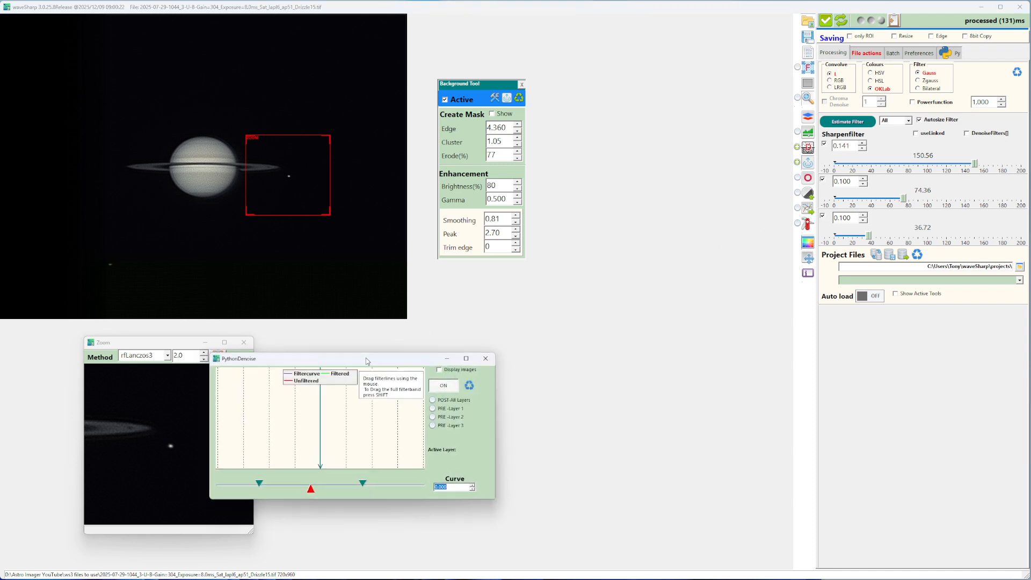
drag(367, 361, 457, 335)
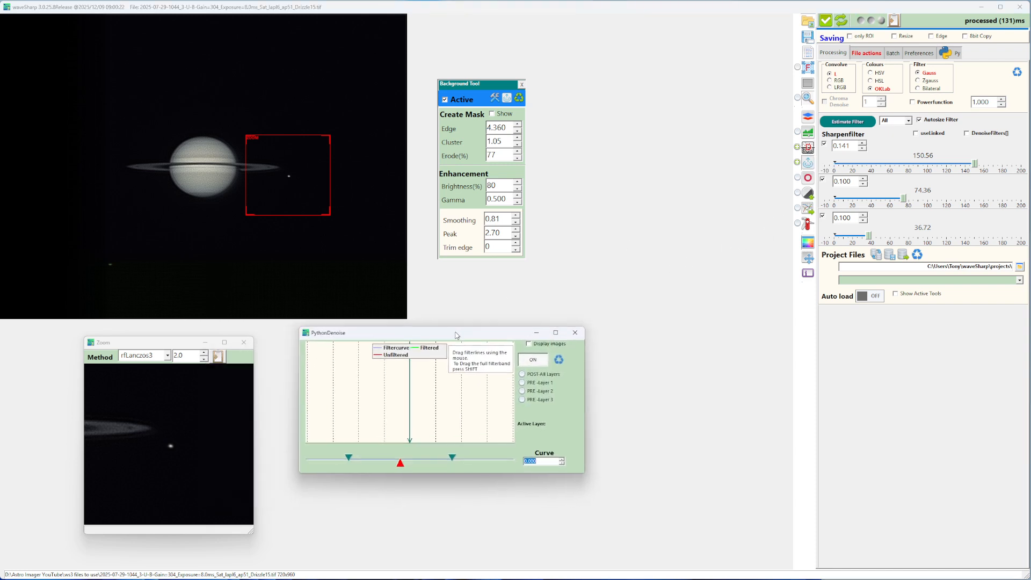
click(523, 375)
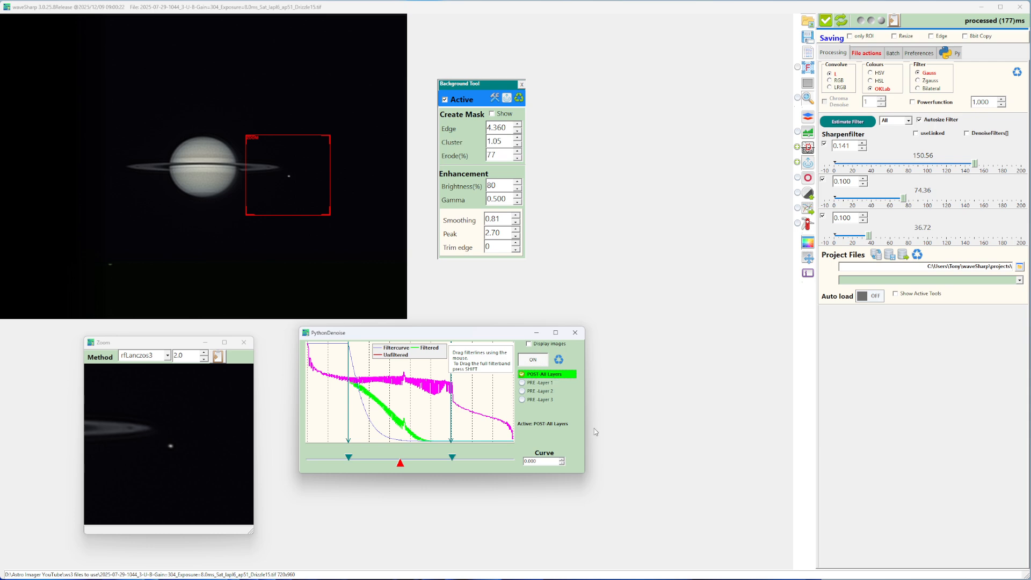
click(523, 383)
click(523, 391)
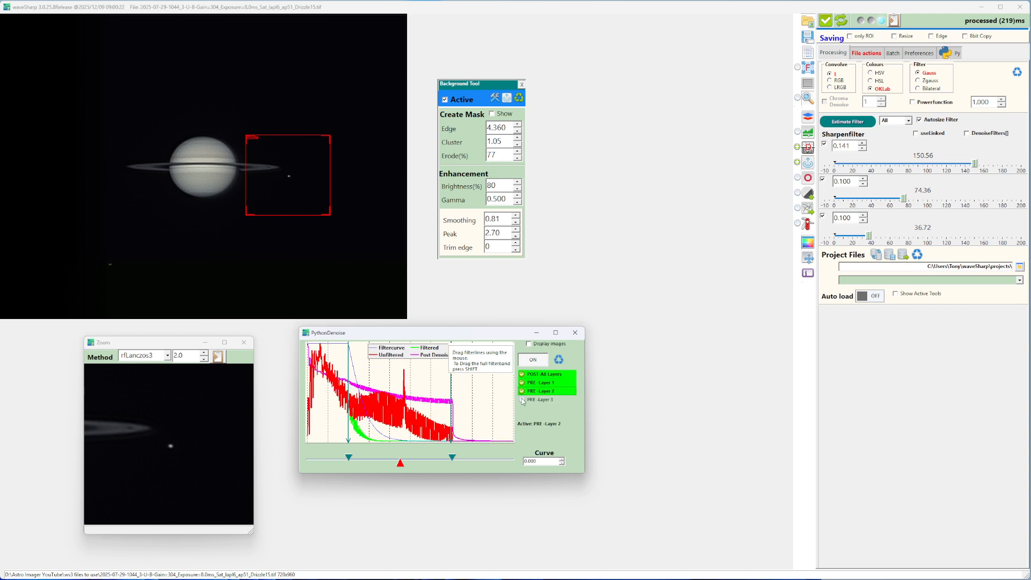
click(522, 399)
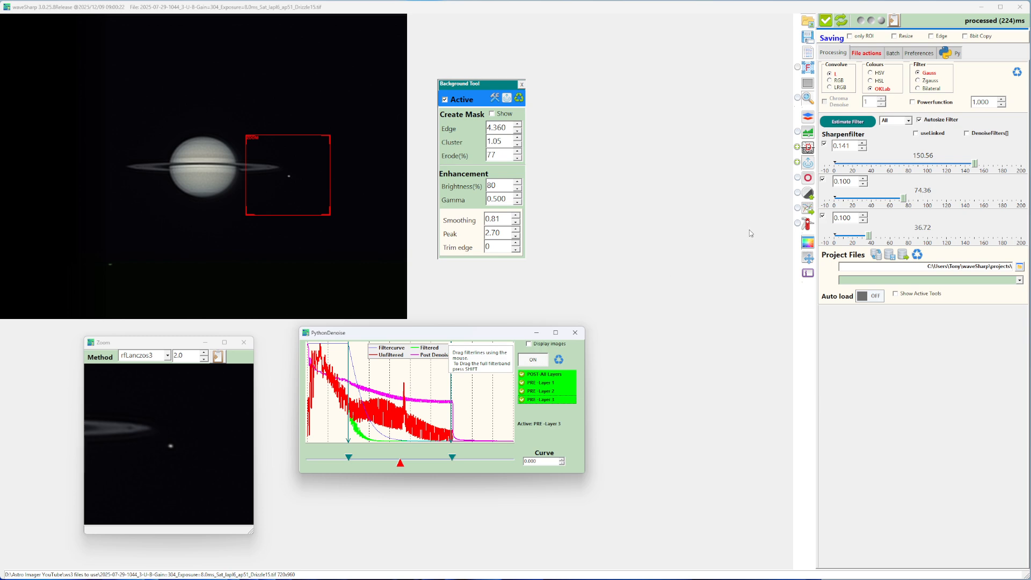
Open the DeRind Tool, place it beside the Background Tool, and activate it.
click(808, 179)
drag(338, 23, 615, 122)
click(569, 137)
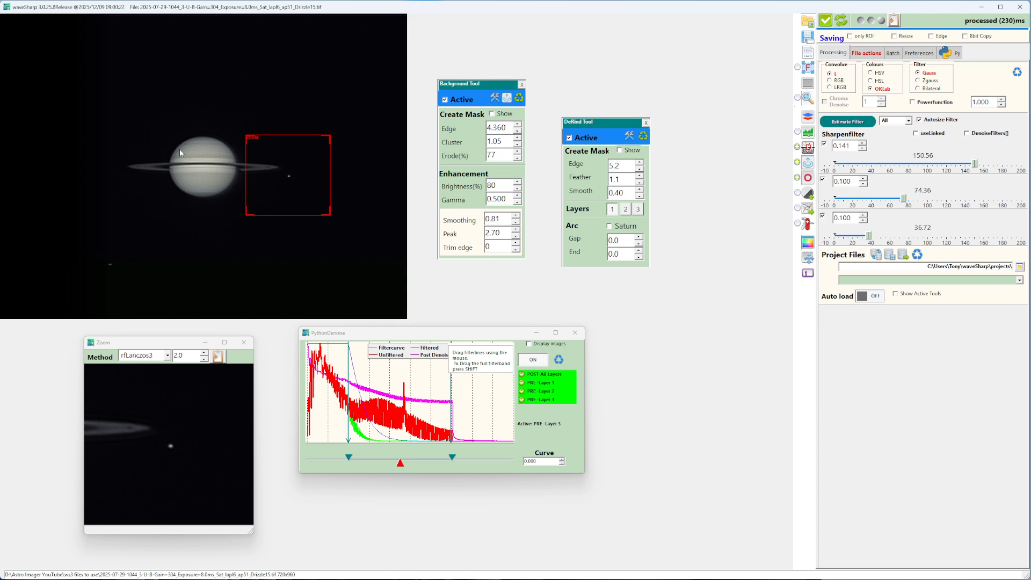
Enable the Saturn arc option, switch layers 2 and 3, and set the DeRind mask's Edge to 24.5.
click(609, 226)
click(624, 211)
click(637, 211)
double_click(615, 165)
text(0)
key(Return)
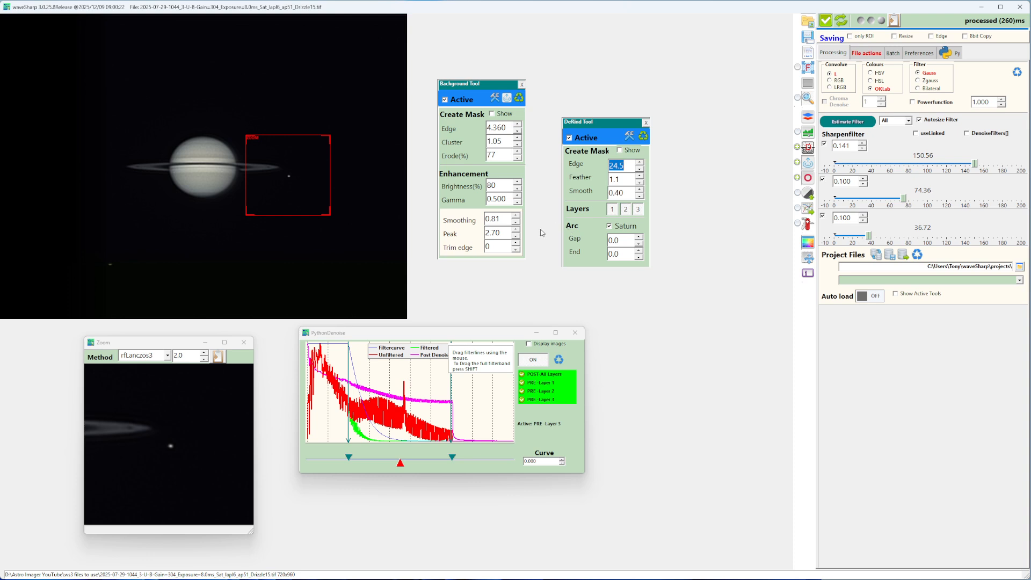
Set the DeRind mask's Feather to 1.5 and Smooth to 1.30.
click(628, 181)
scroll(627, 181, up, 4)
click(626, 192)
scroll(625, 192, up, 5)
scroll(624, 193, up, 3)
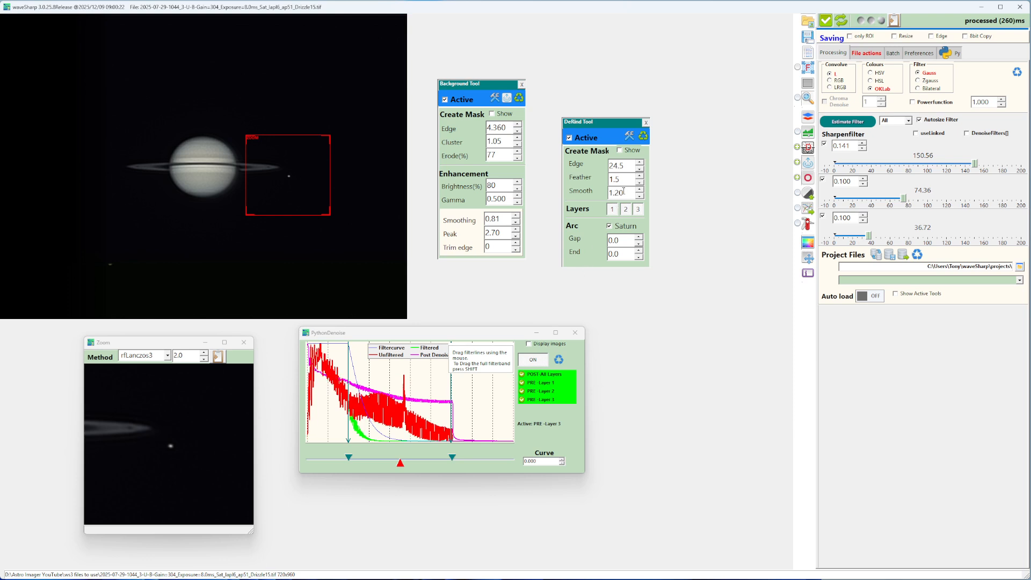
scroll(615, 226, up, 1)
Toggle the DeRind effect to compare, leave it inactive, and shift the Background Tool slightly toward the image.
click(570, 138)
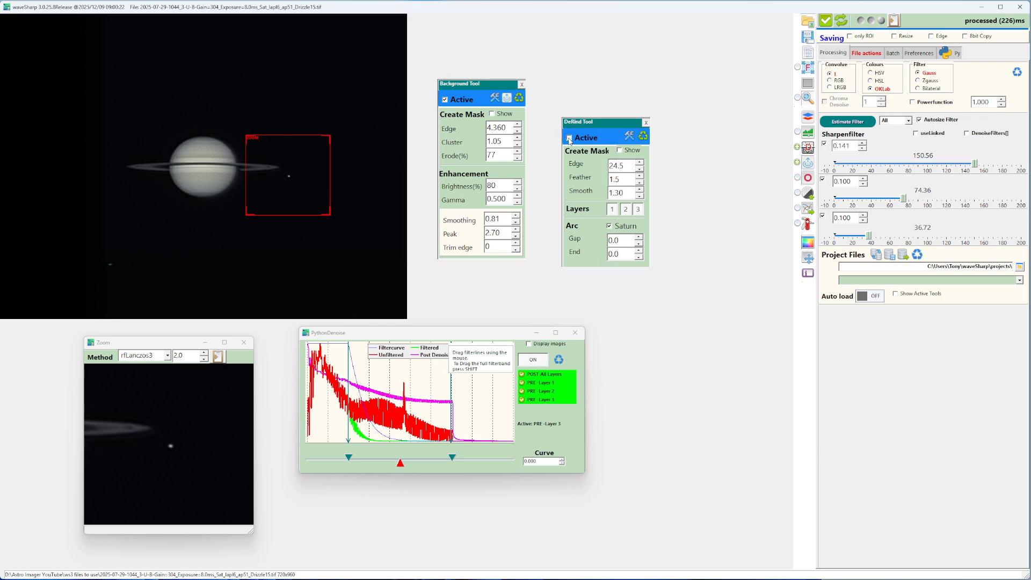
click(569, 138)
click(570, 138)
drag(464, 87, 444, 89)
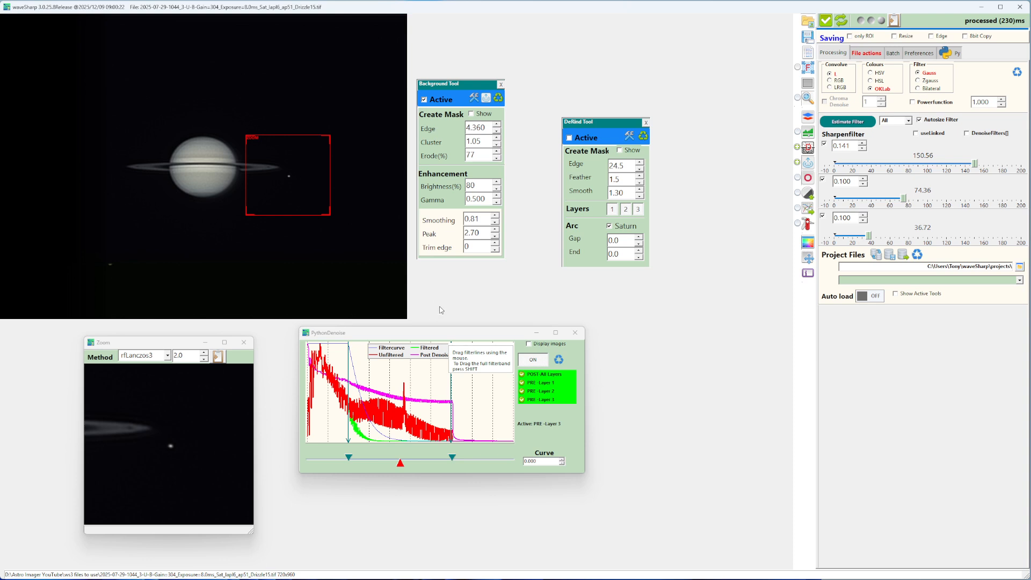